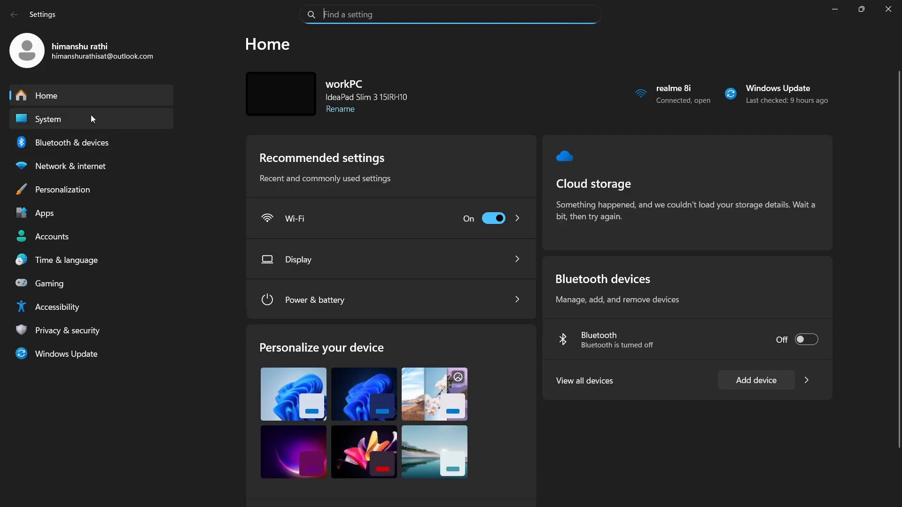
Open the Sound settings and set the microphone input volume to 100.
left_click(442, 195)
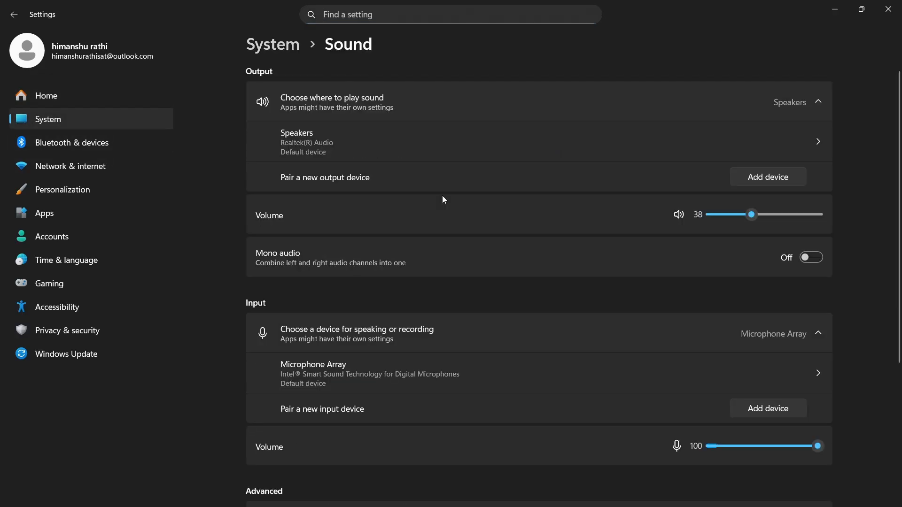
scroll(420, 263, "down", 2)
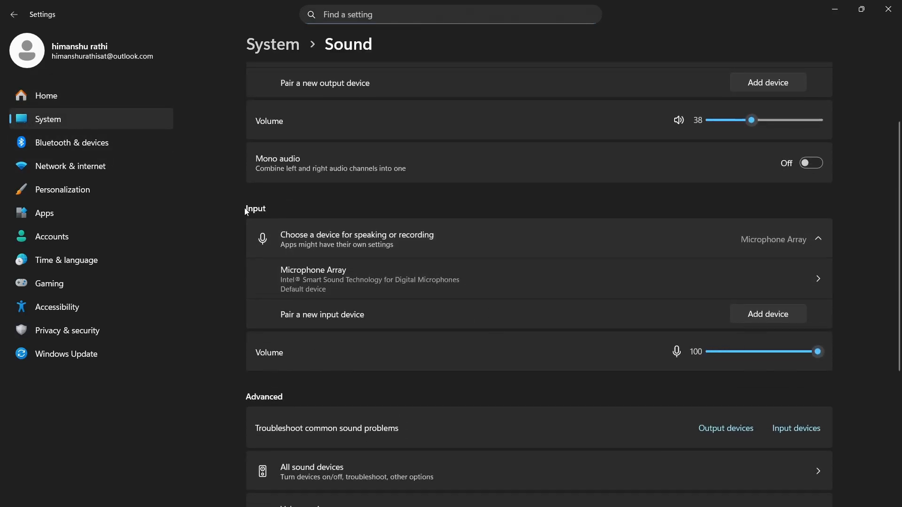
left_click_drag(767, 353, 825, 357)
scroll(536, 341, "down", 3)
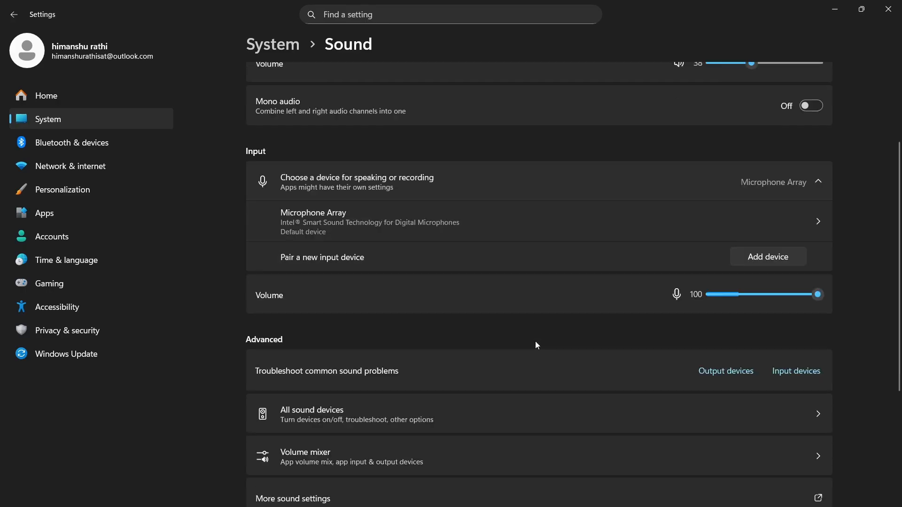
scroll(555, 337, "up", 3)
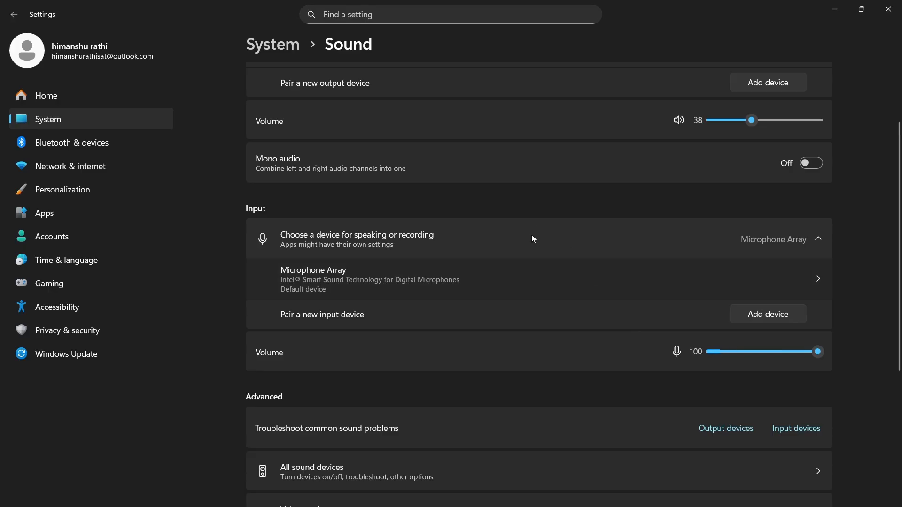
View the Microphone Array's properties, return to Sound, and close Settings.
left_click(499, 285)
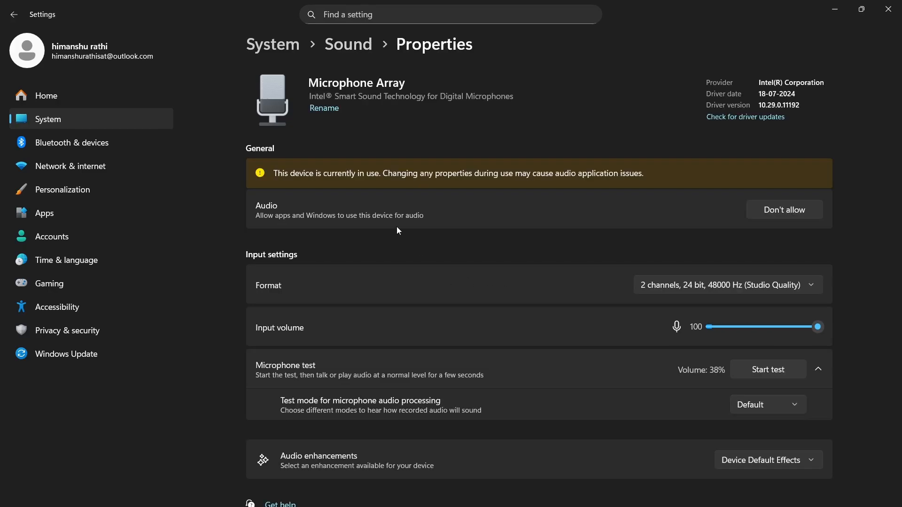
left_click(364, 50)
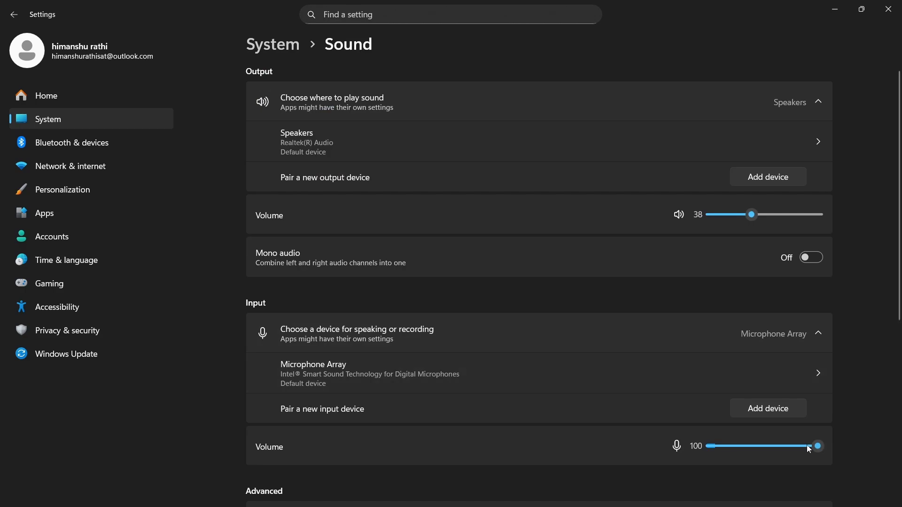
left_click(888, 9)
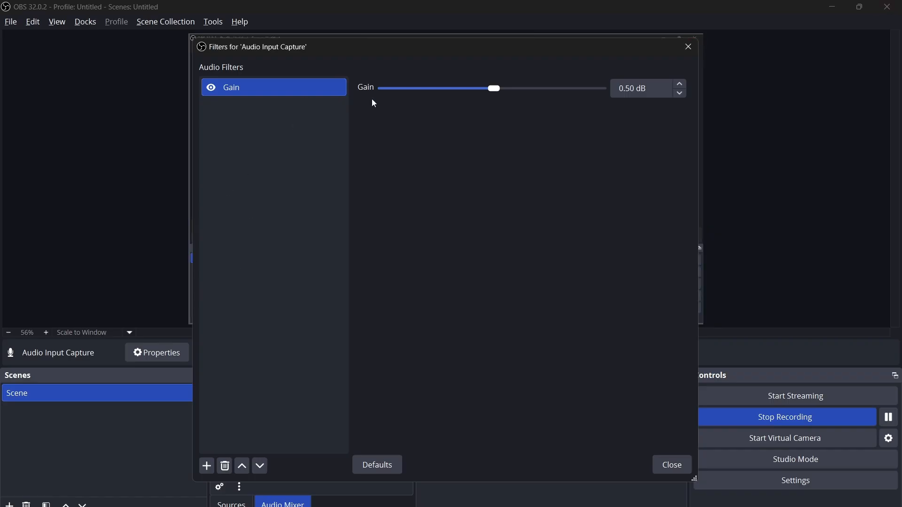
Remove the existing Gain filter from the Audio Input Capture's filters and close the filters window.
left_click(689, 47)
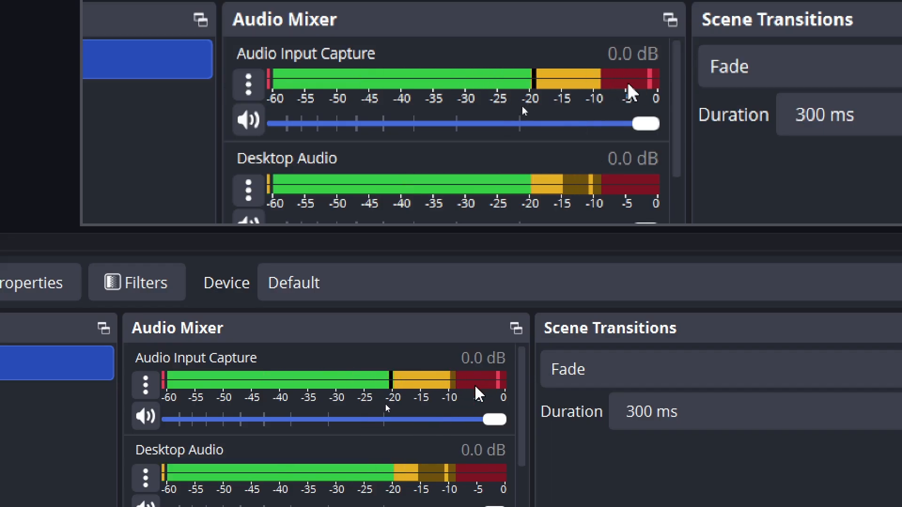
left_click(147, 386)
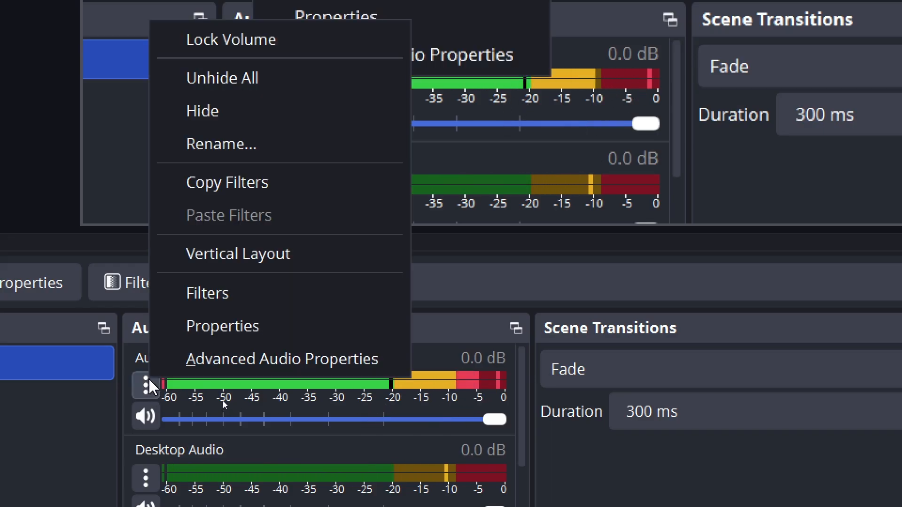
left_click(316, 310)
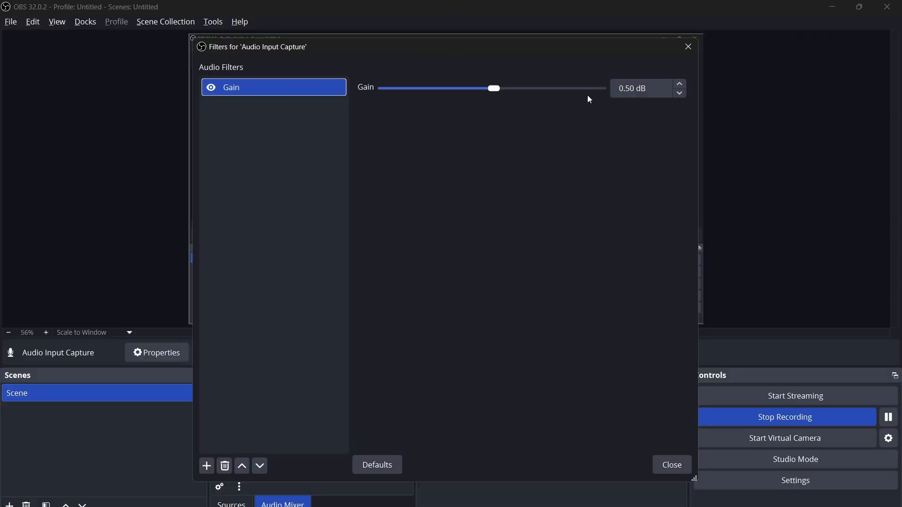
right_click(284, 87)
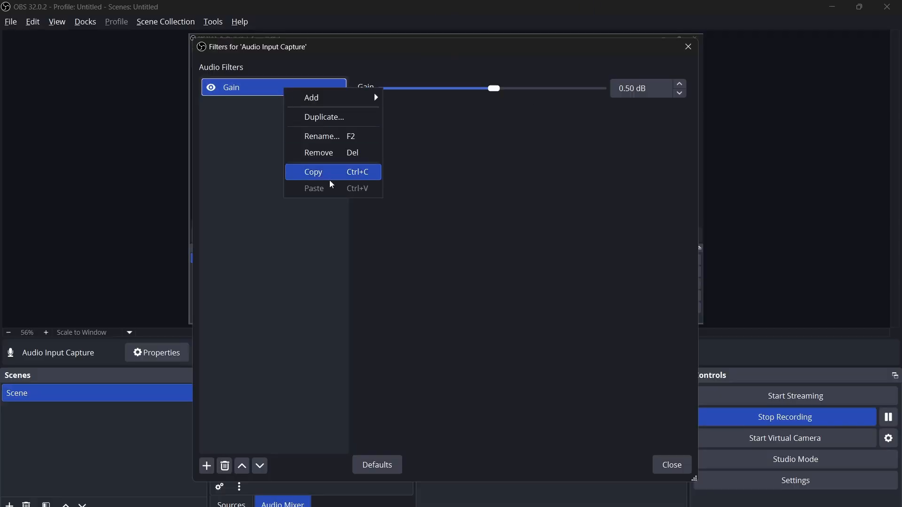
left_click(347, 154)
left_click(474, 276)
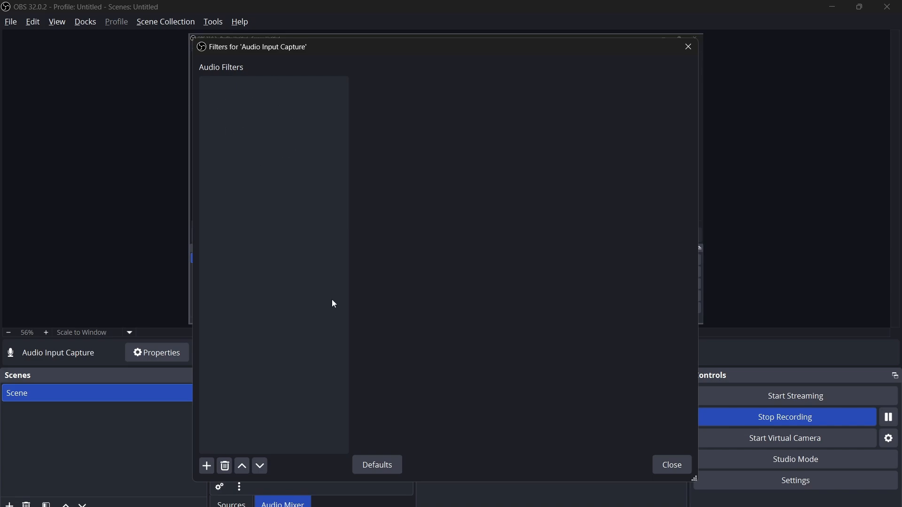
left_click(688, 47)
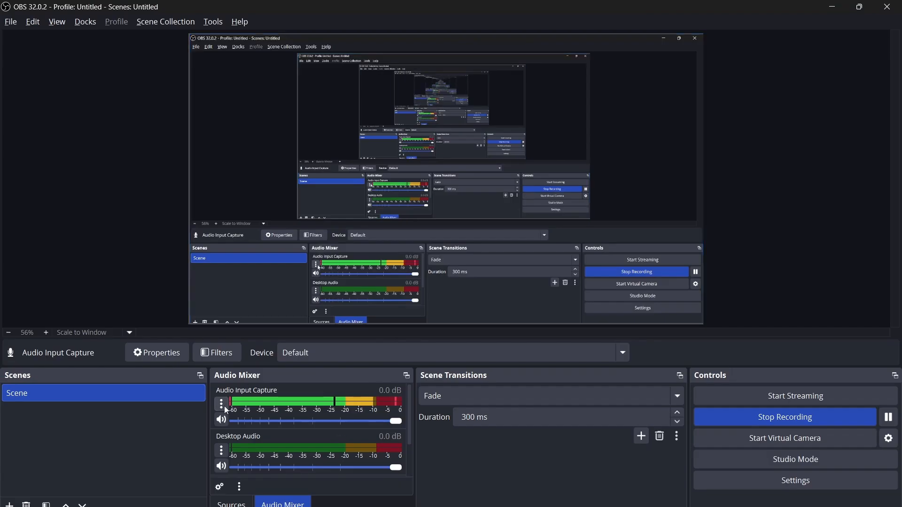
Reopen the Audio Input Capture filters and add a Gain filter set to 5.40 dB.
left_click(40, 417)
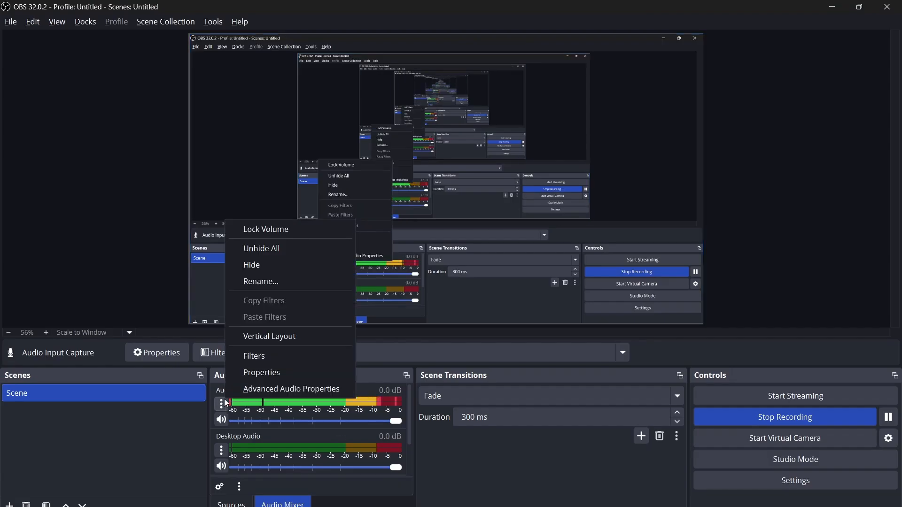
left_click(275, 356)
left_click(207, 466)
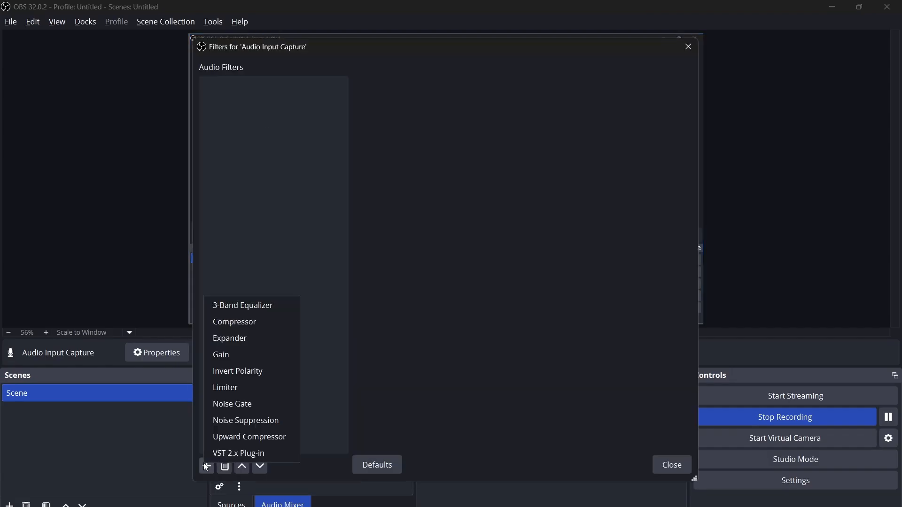
left_click(247, 354)
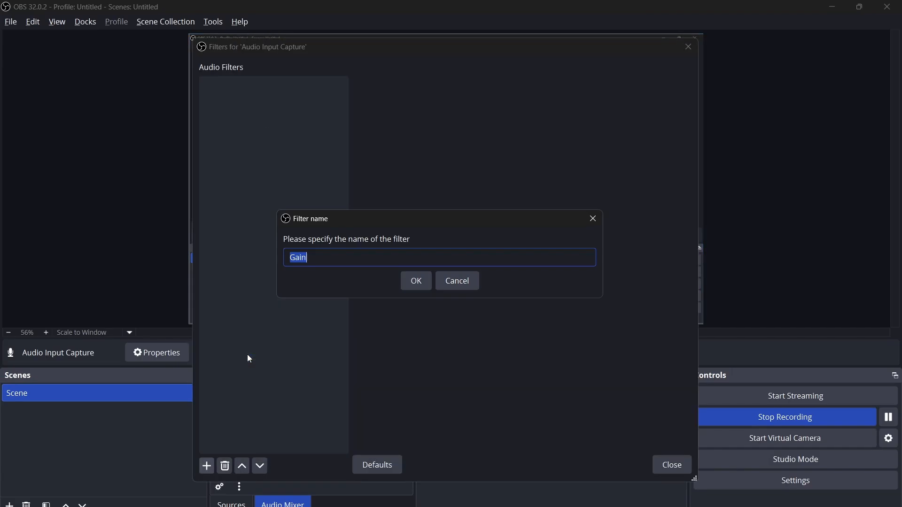
left_click(418, 282)
left_click_drag(492, 89, 578, 92)
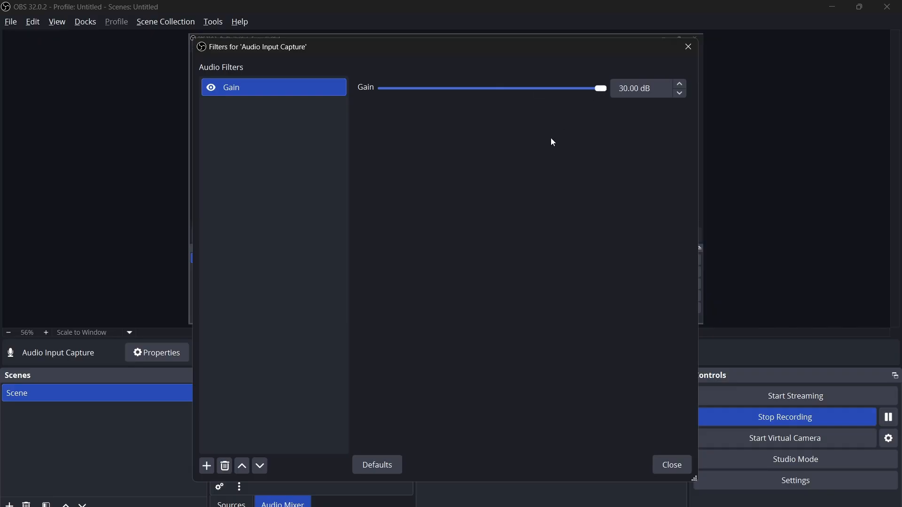
left_click_drag(565, 92, 513, 92)
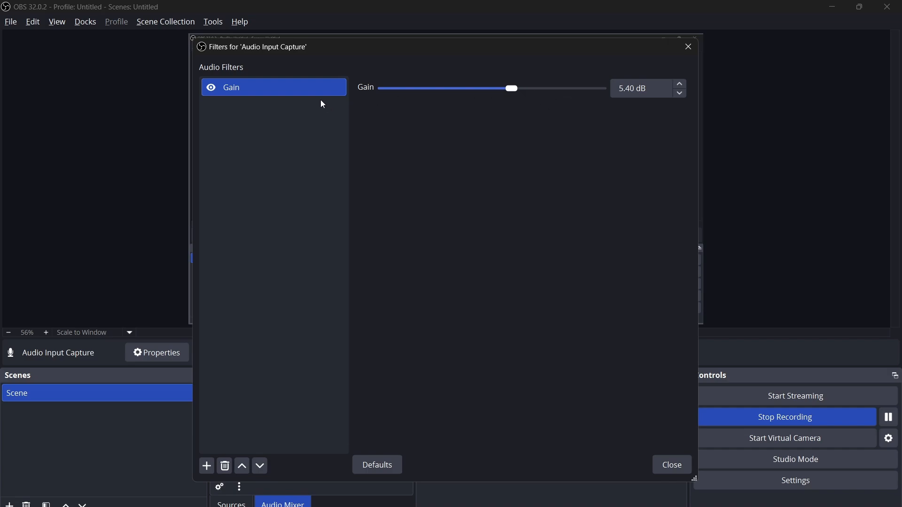
Add a Noise Suppression filter and set its method to Speex (low CPU usage, low quality).
left_click(207, 466)
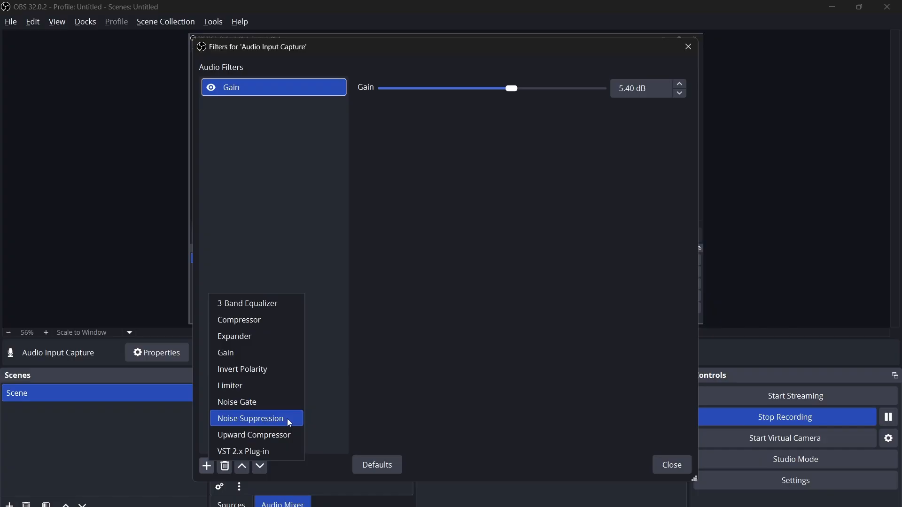
left_click(287, 418)
left_click(415, 281)
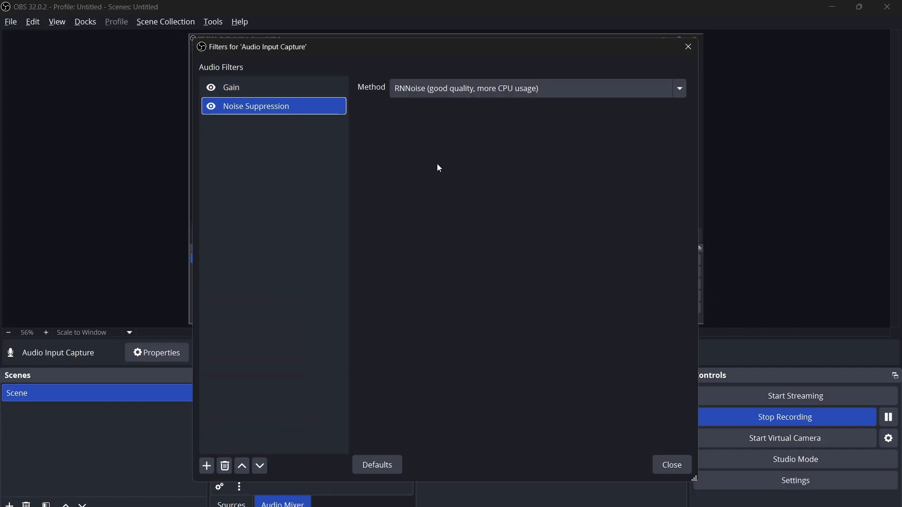
left_click(509, 89)
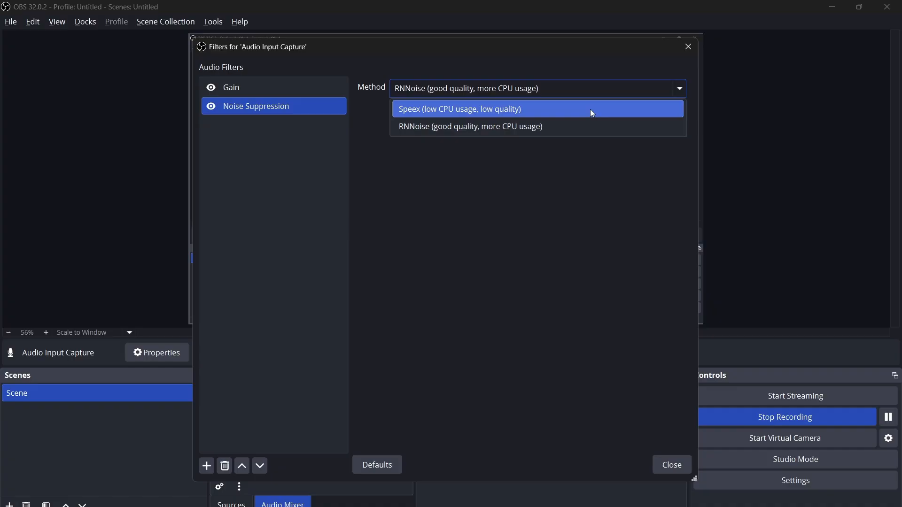
left_click(590, 125)
left_click(536, 89)
left_click(547, 113)
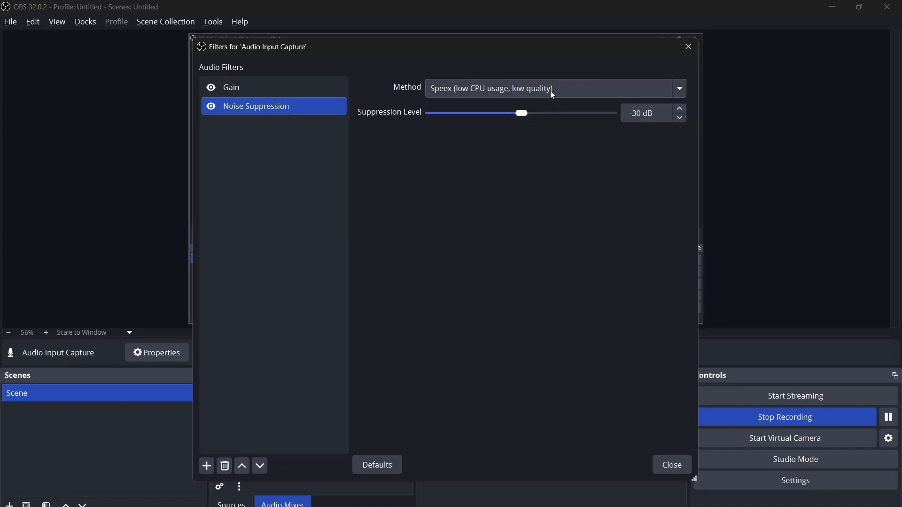
Experiment with the Noise Suppression's Suppression Level slider.
left_click_drag(523, 114, 524, 116)
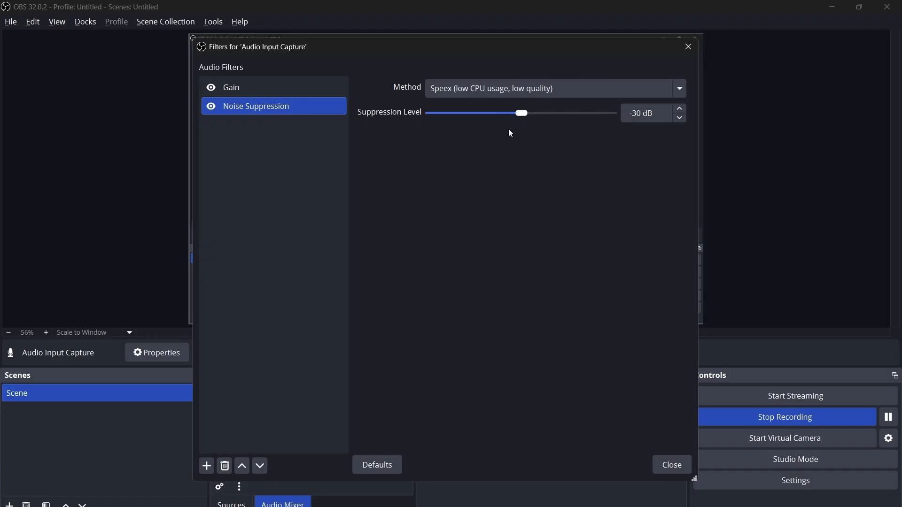
left_click_drag(522, 113, 393, 115)
left_click_drag(485, 113, 503, 114)
left_click_drag(503, 113, 521, 114)
left_click(269, 151)
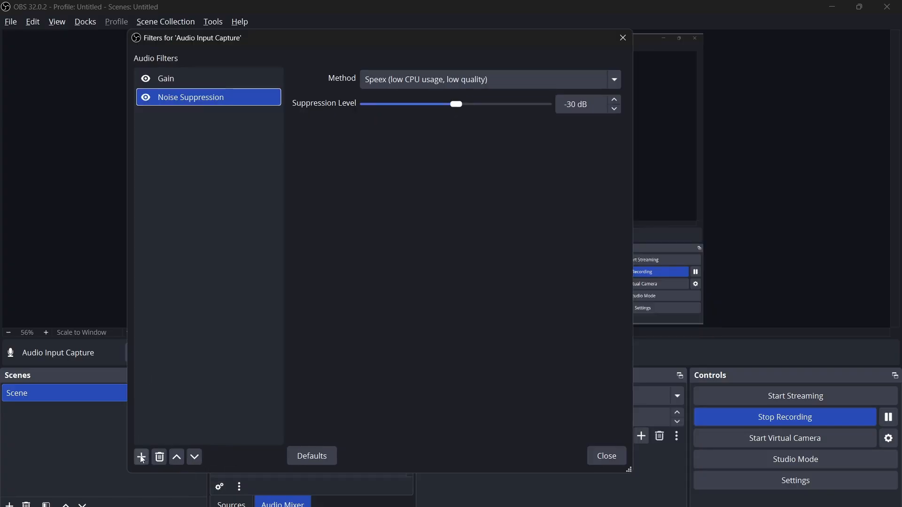
Add a 3-Band Equalizer filter with its default name.
left_click(141, 458)
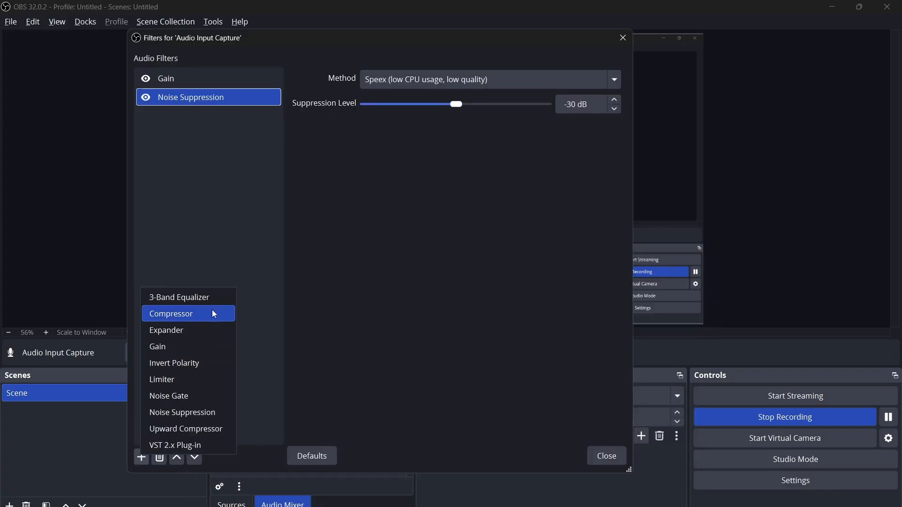
left_click(215, 298)
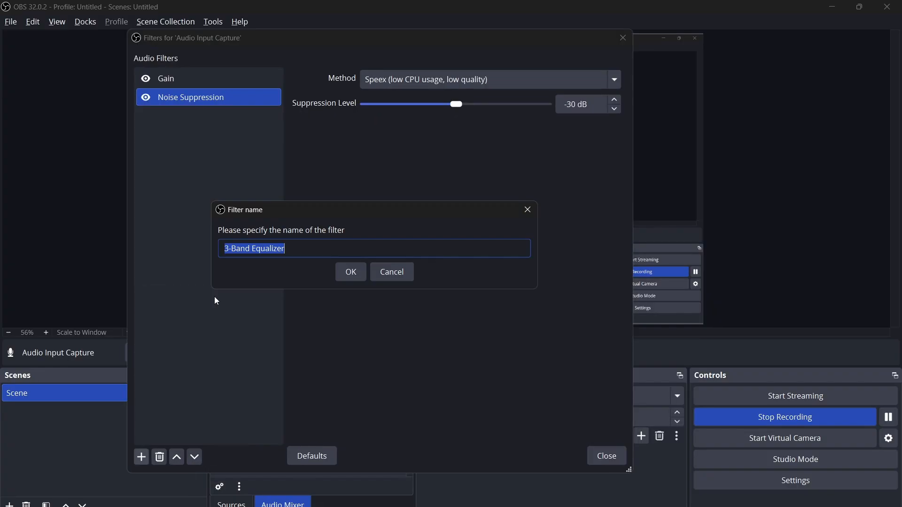
left_click(352, 273)
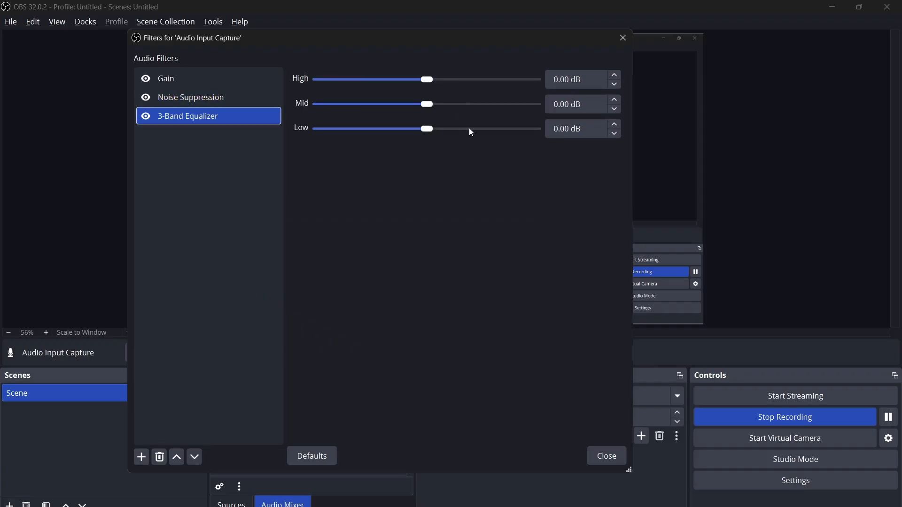
Adjust the equalizer's Low band to 0.60 dB.
left_click_drag(477, 128, 538, 130)
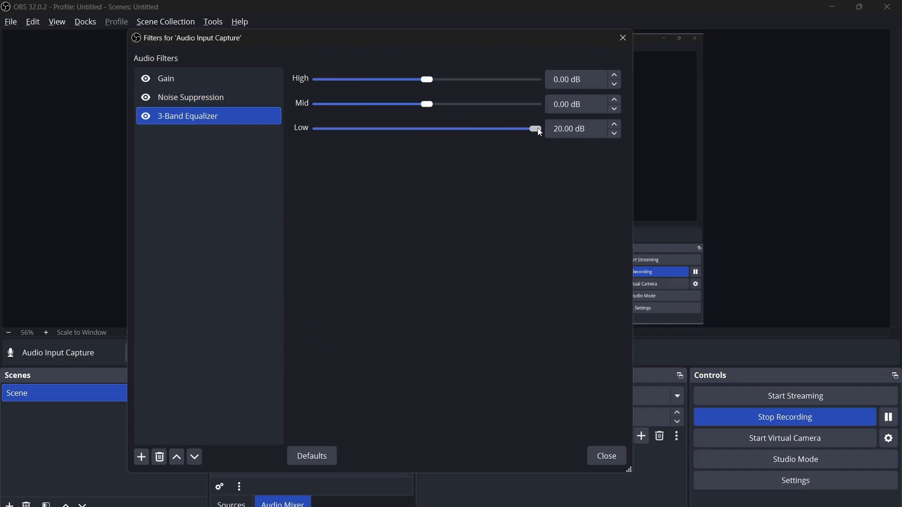
left_click(498, 128)
left_click(537, 131)
left_click(485, 132)
left_click(430, 130)
left_click(483, 132)
left_click(516, 131)
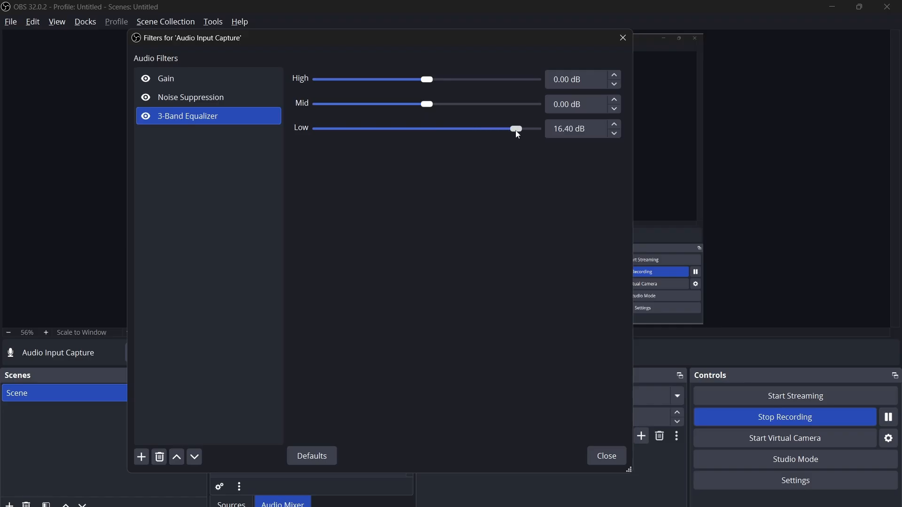
left_click(541, 129)
left_click(480, 131)
left_click(430, 132)
Try different High band levels on the equalizer.
left_click(492, 80)
left_click(529, 81)
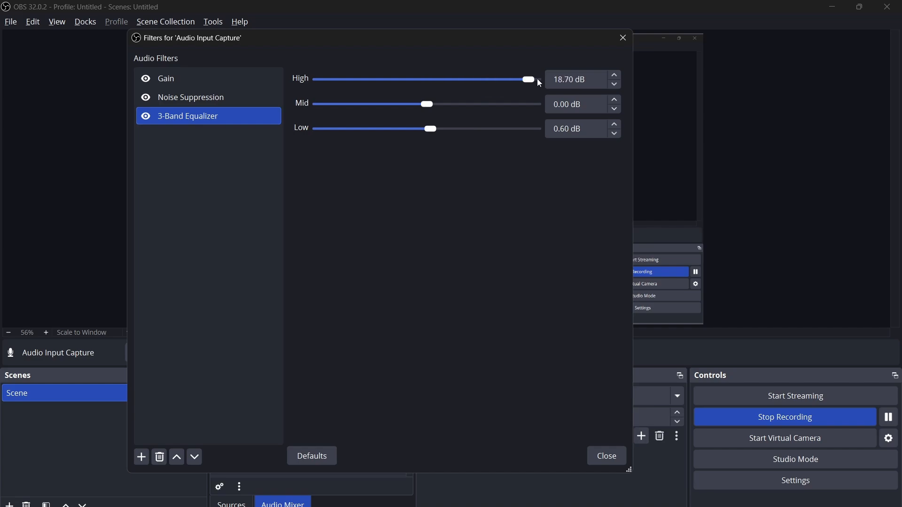
left_click(539, 80)
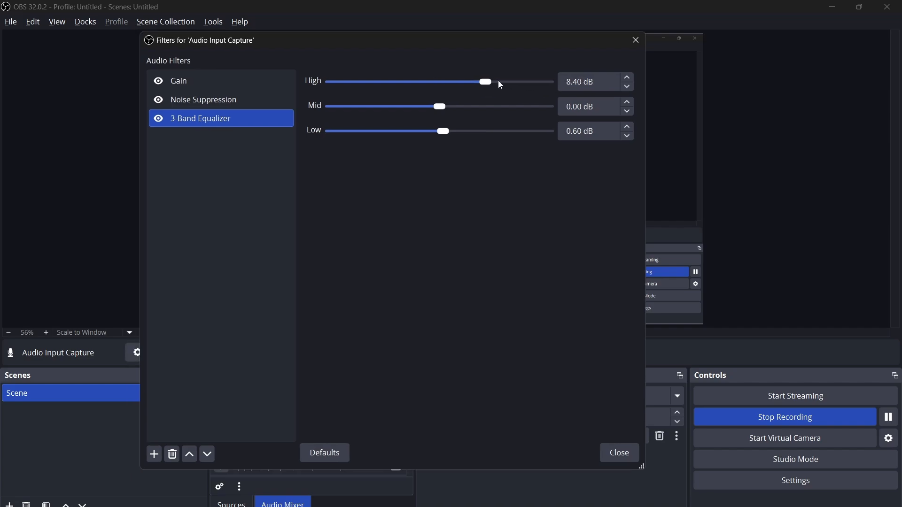
left_click_drag(498, 81, 548, 86)
left_click(486, 82)
left_click_drag(445, 83, 407, 110)
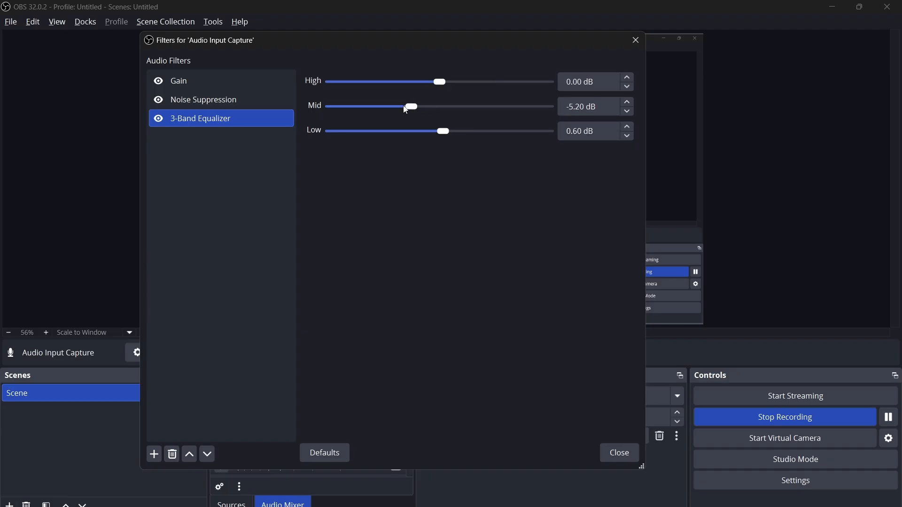
Set the equalizer bands to Mid -7.10 dB, Low 3.90 dB and High 4.60 dB.
left_click_drag(441, 107, 555, 107)
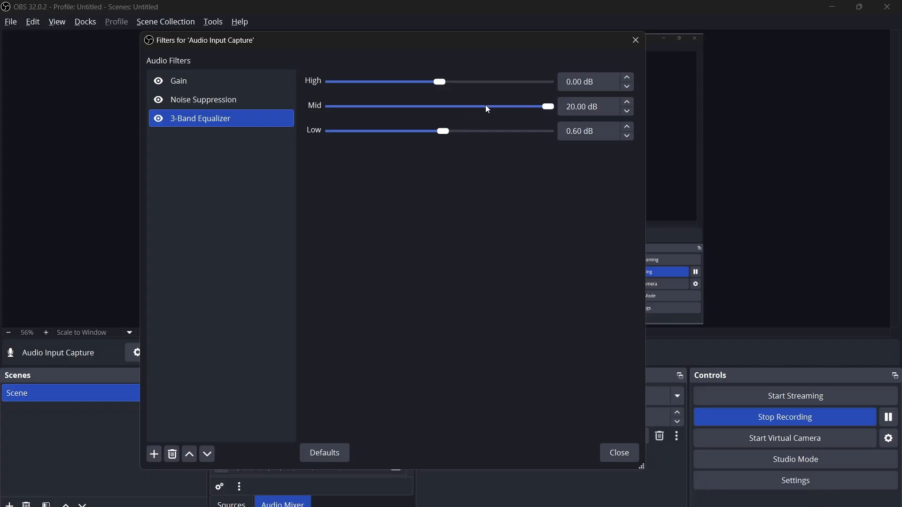
left_click_drag(450, 107, 402, 107)
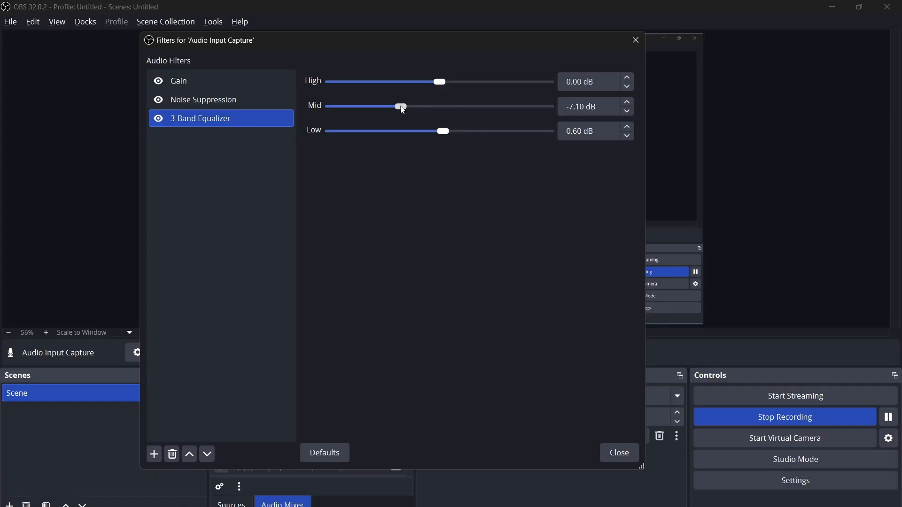
left_click(461, 129)
left_click(465, 83)
Review the Gain filter's settings in the filter list.
left_click(154, 455)
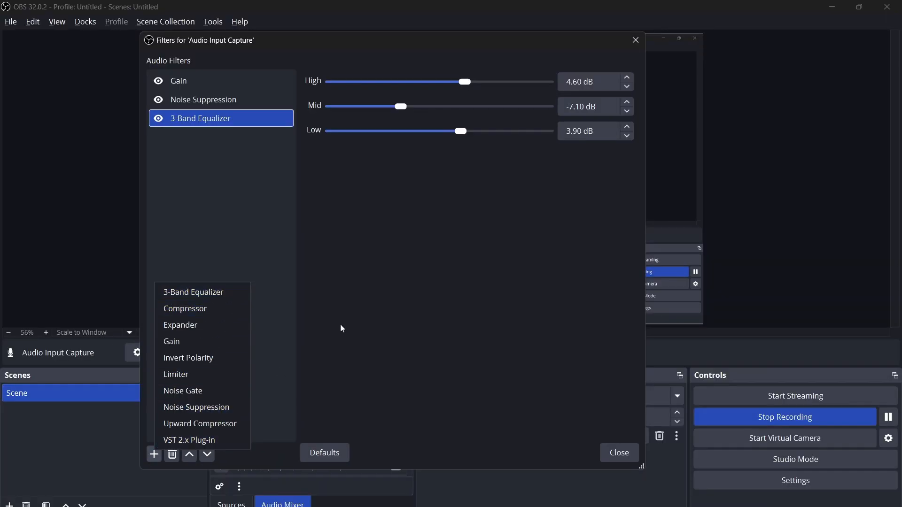
left_click(288, 194)
left_click(244, 85)
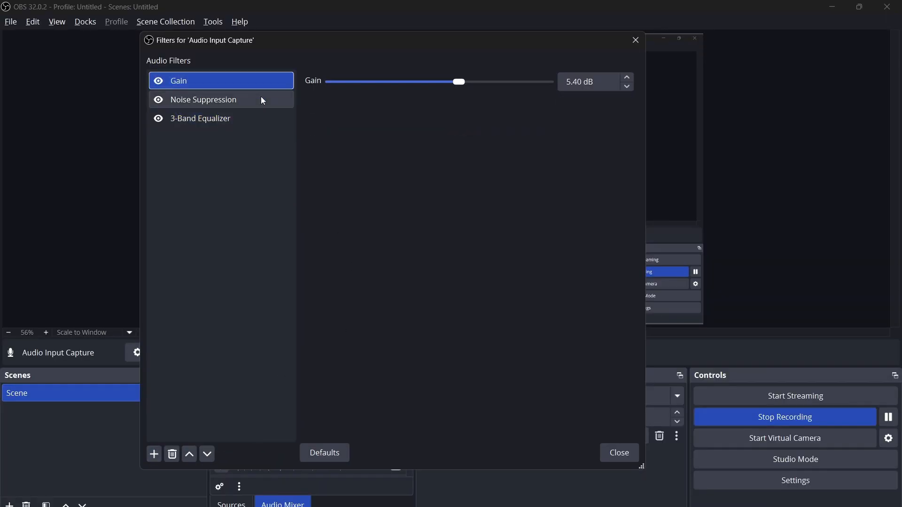
Move the Noise Suppression filter to the top of the audio filter list, above Gain.
left_click(262, 100)
left_click(262, 119)
left_click(256, 83)
left_click(262, 99)
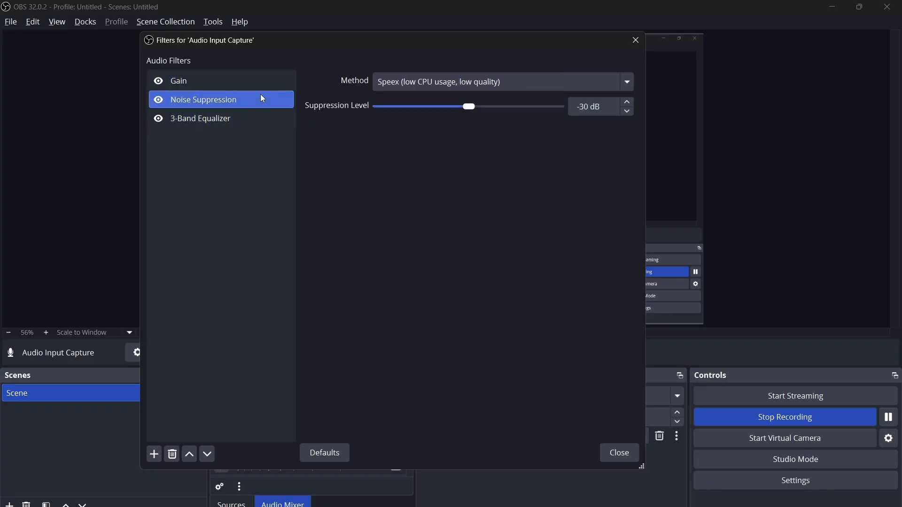
left_click(196, 454)
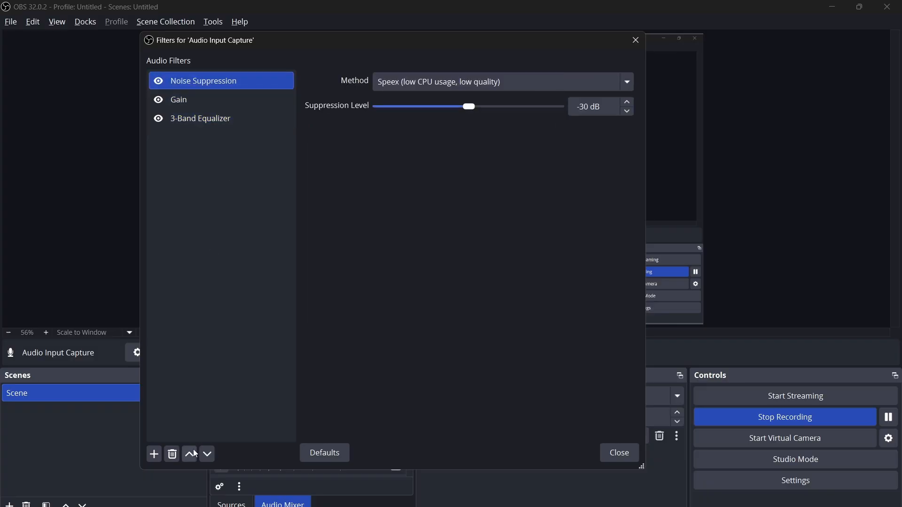
Move the Noise Suppression filter back down below Gain.
left_click(249, 99)
left_click(255, 83)
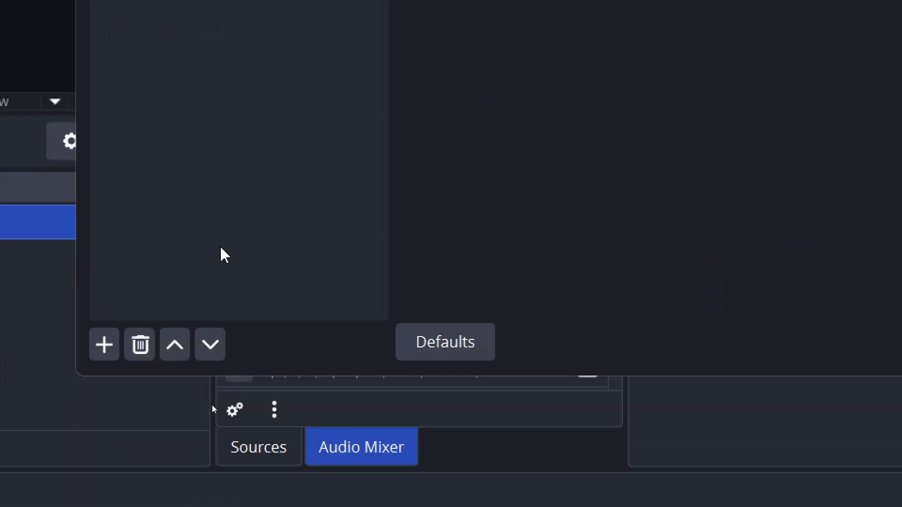
left_click(210, 346)
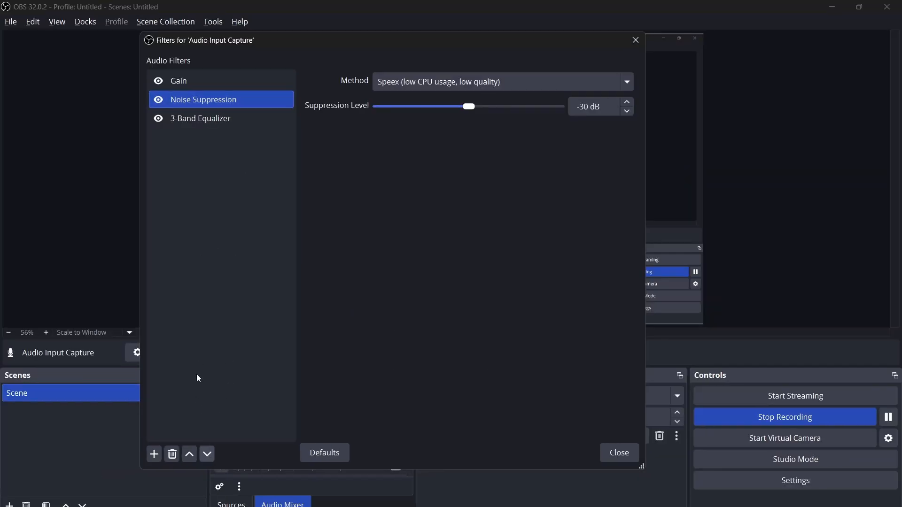
Move the Noise Suppression filter back to the top of the list, then close the filters dialog.
left_click(191, 455)
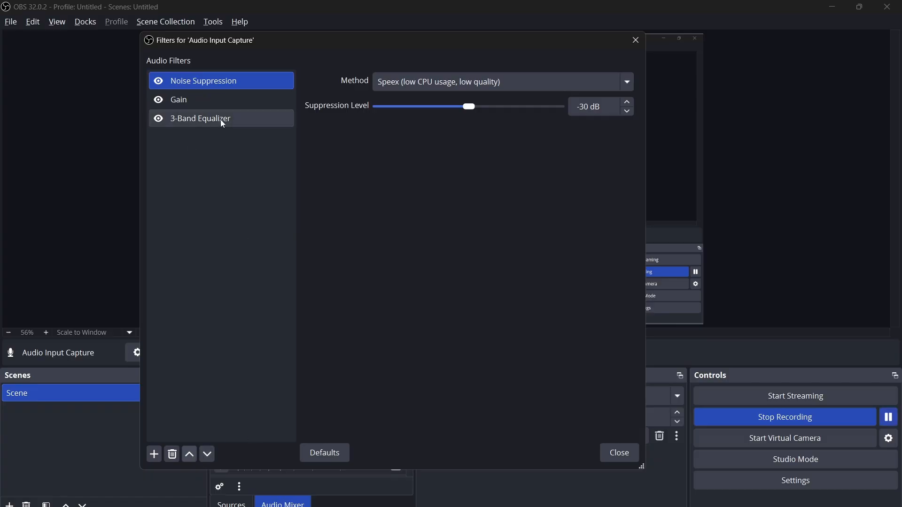
left_click(244, 101)
left_click(252, 124)
left_click(247, 101)
left_click(247, 118)
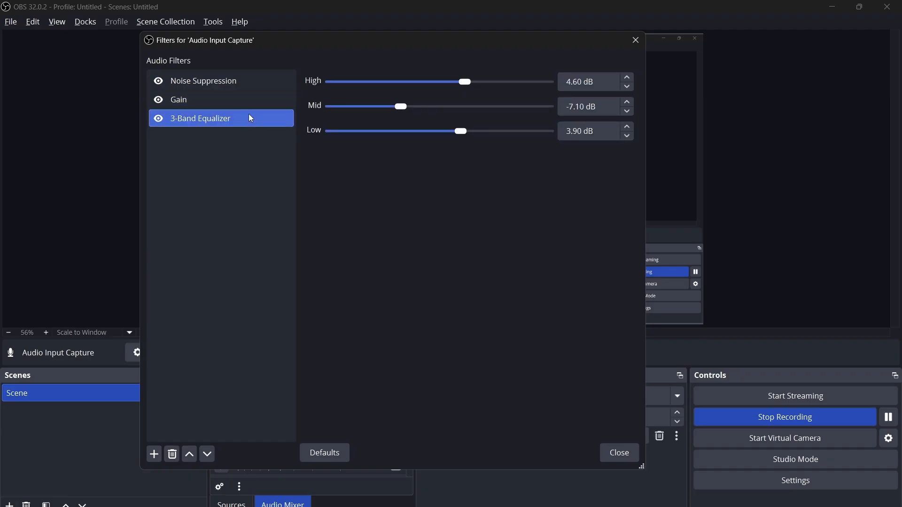
left_click(625, 451)
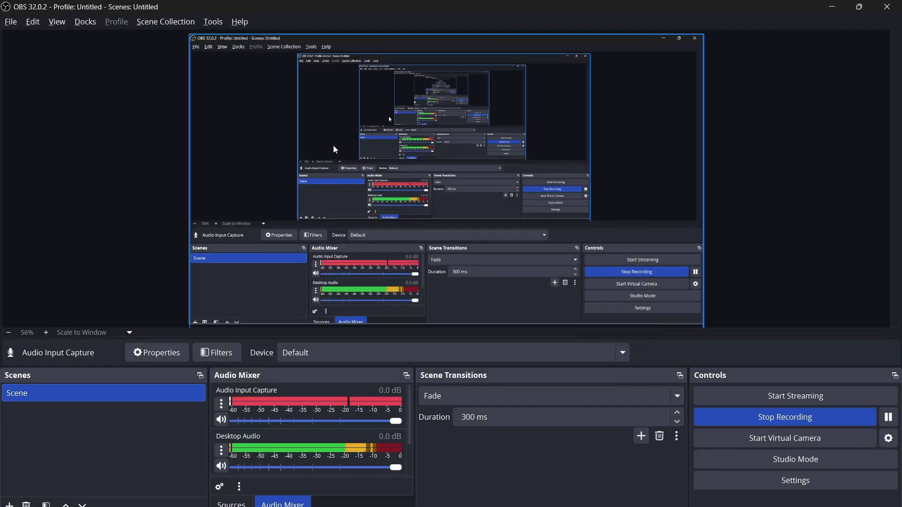